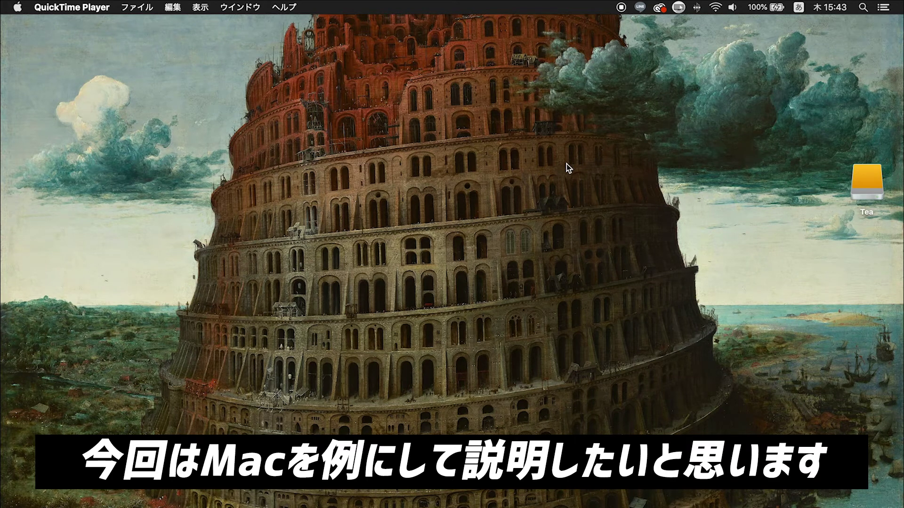
Make Finder the active app instead of QuickTime Player, then open the Apple menu.
left_click(569, 165)
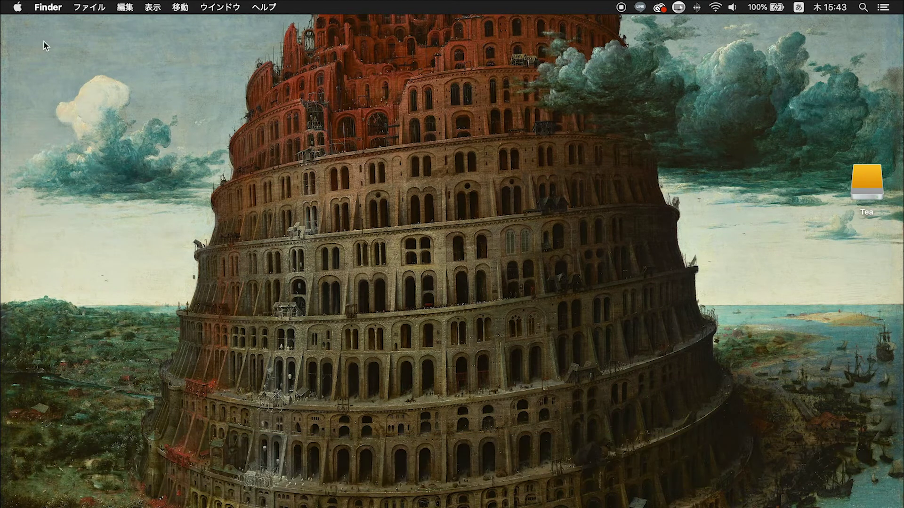
left_click(18, 7)
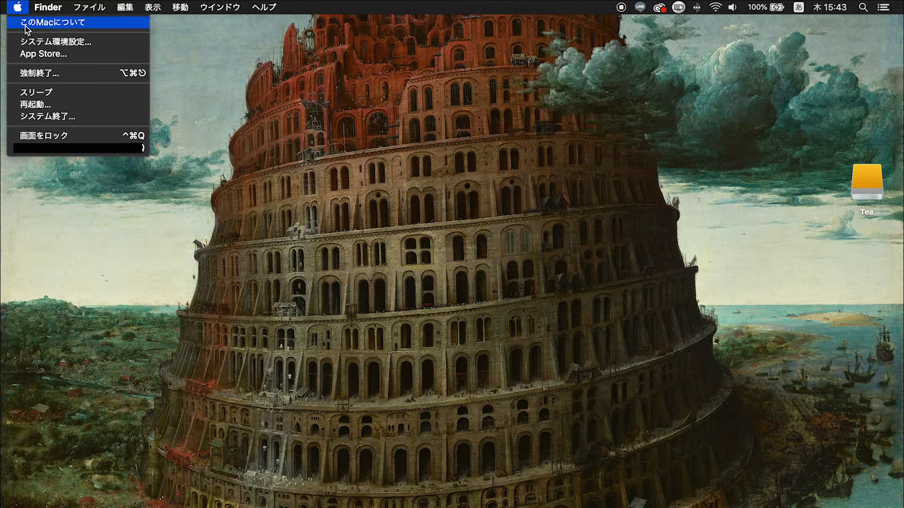
Open About This Mac, look through its tabs, and settle on Storage for Macintosh HD and Tea.
left_click(25, 28)
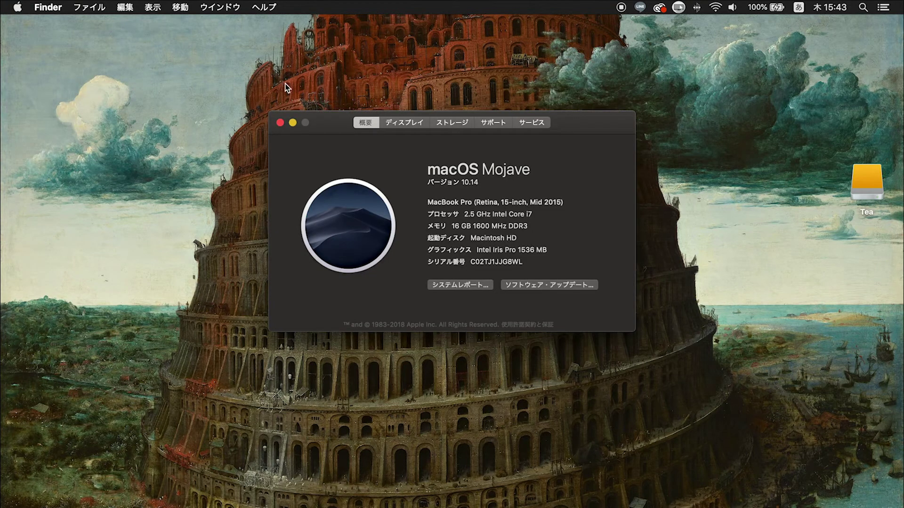
left_click(411, 122)
left_click(449, 124)
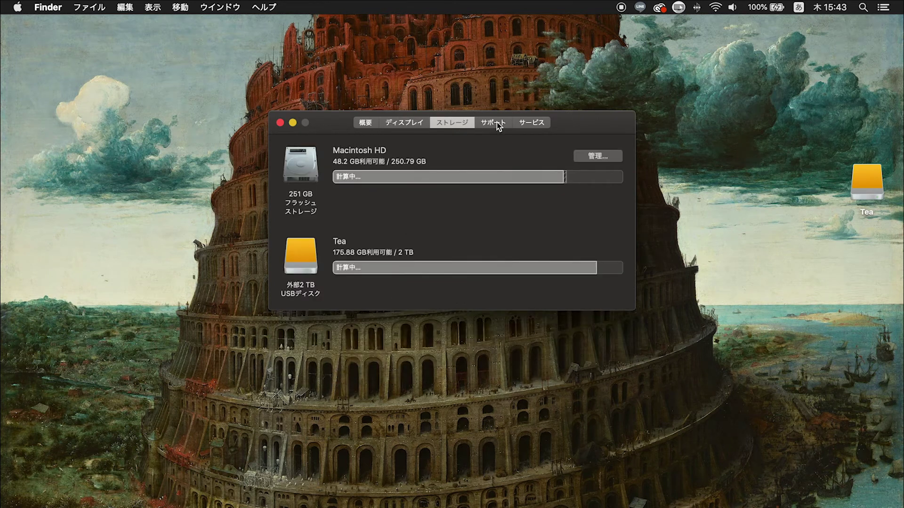
left_click(496, 122)
left_click(537, 122)
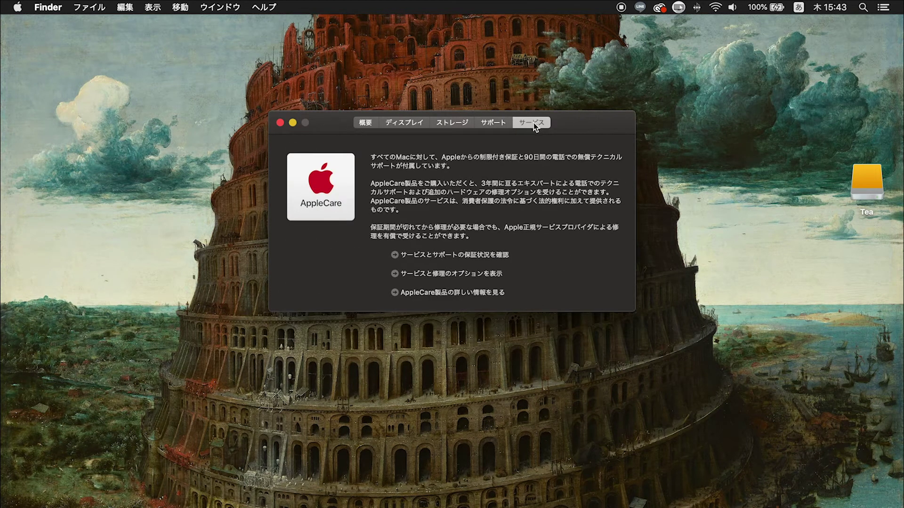
left_click(449, 124)
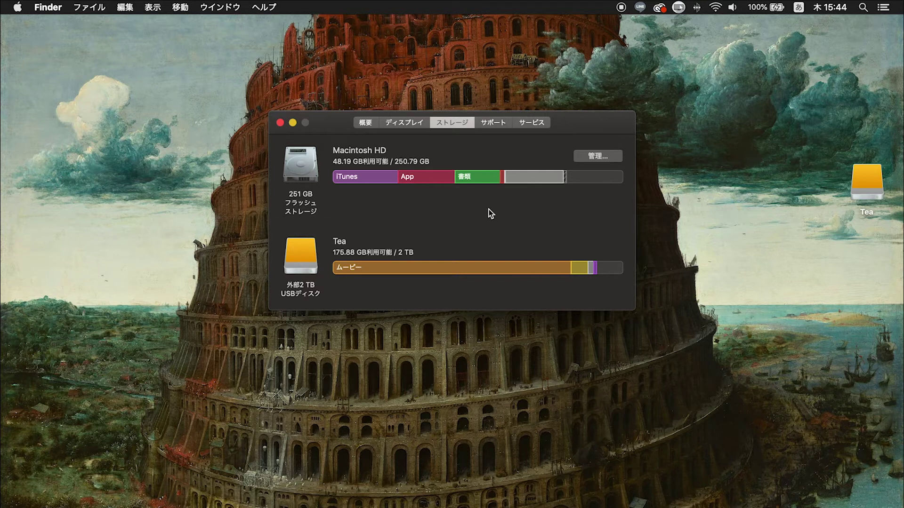
Read the sizes of the iTunes, App, 書類 and system portions of the Macintosh HD storage bar.
mouse_move(499, 274)
mouse_move(359, 178)
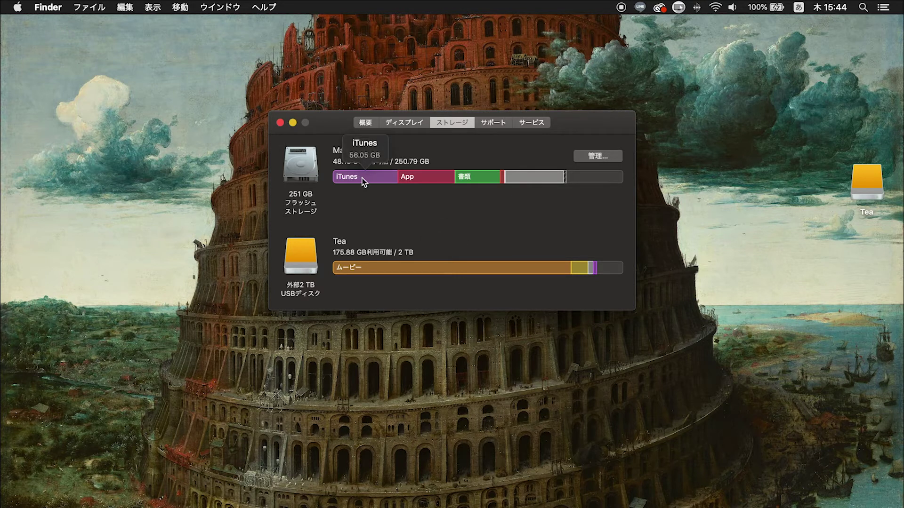
mouse_move(417, 178)
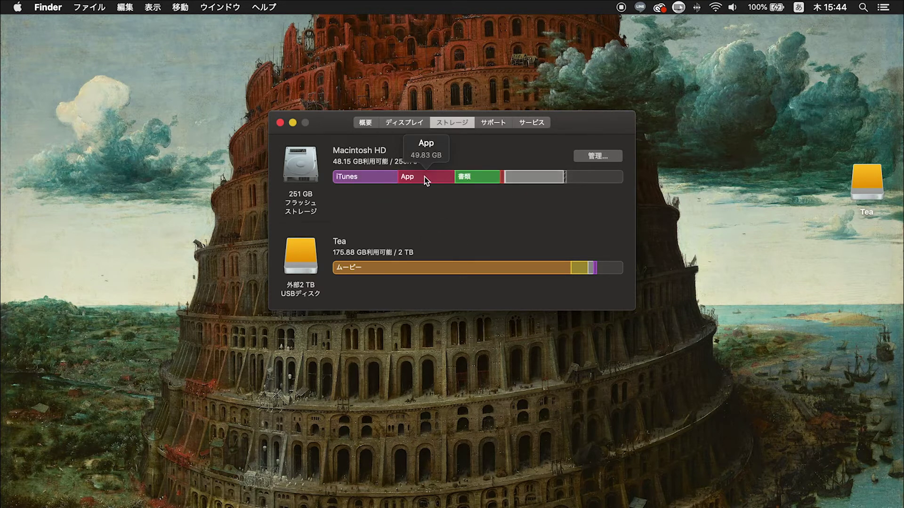
mouse_move(481, 183)
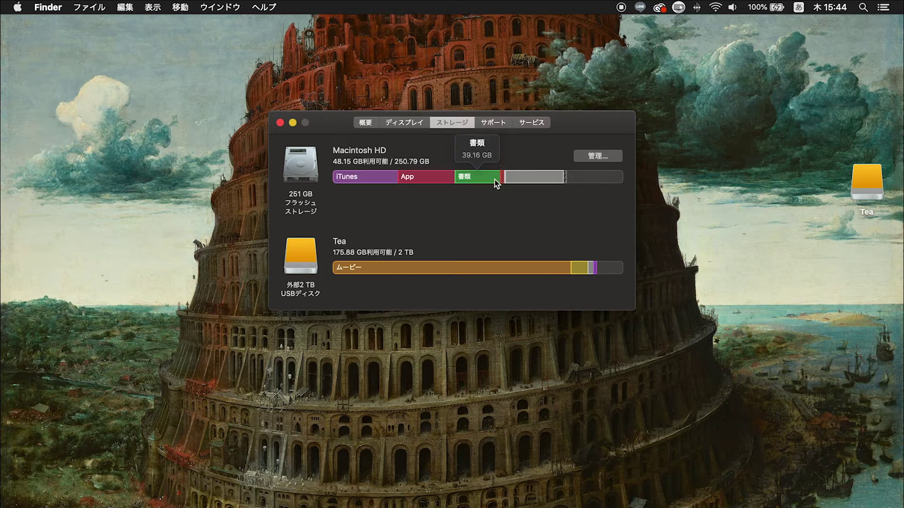
mouse_move(513, 183)
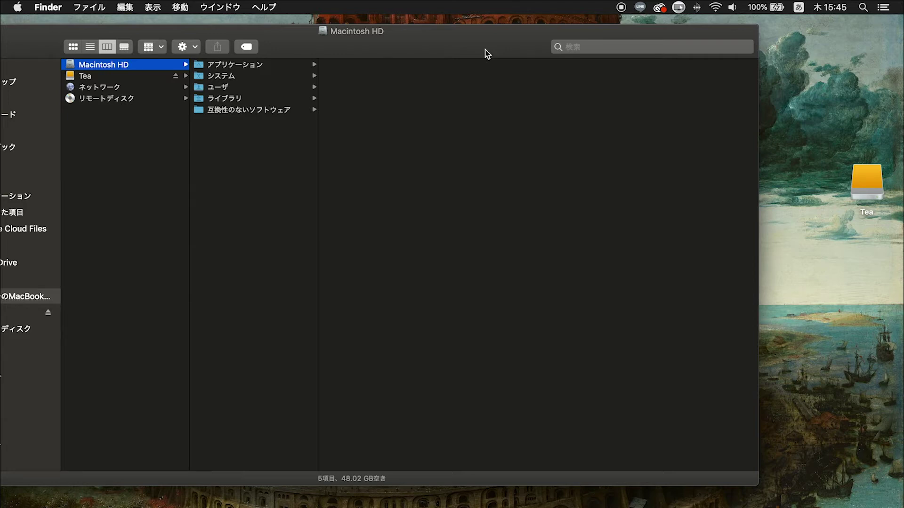
Go through Library > Application Support > Adobe and open its Common folder.
left_click(234, 99)
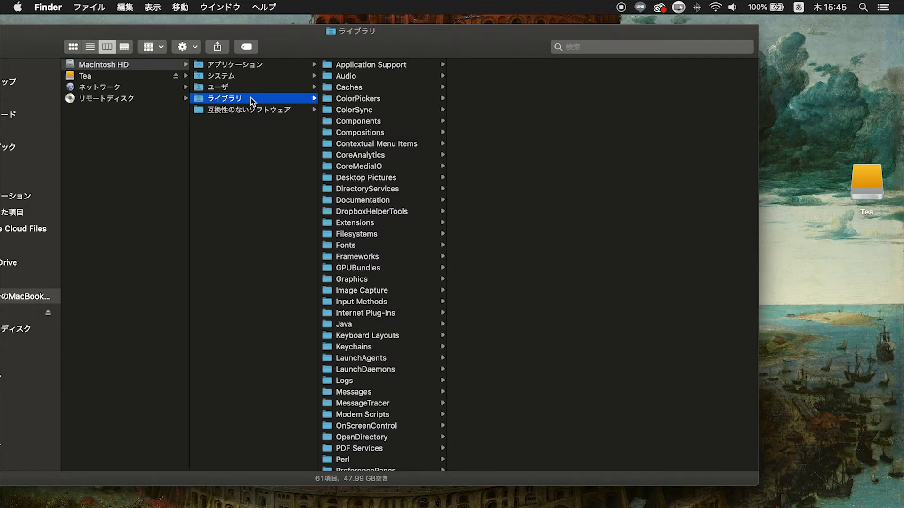
key("Right")
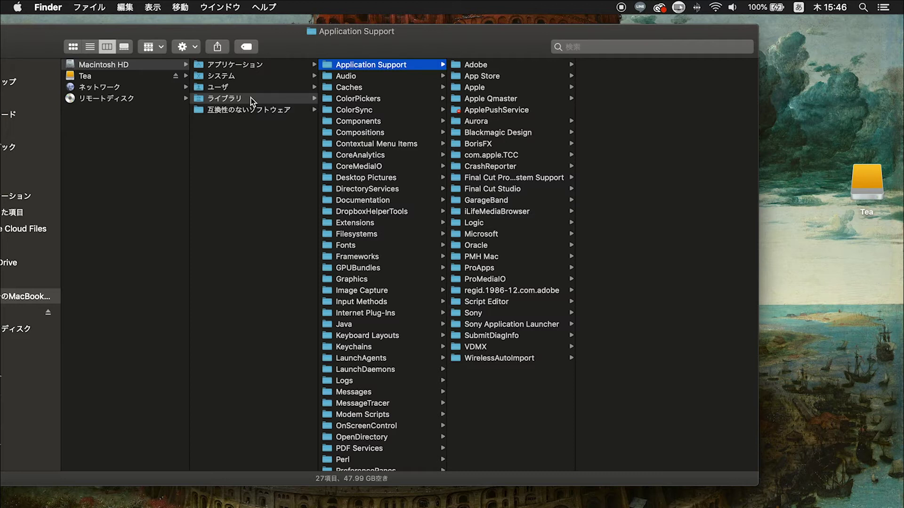
key("Right")
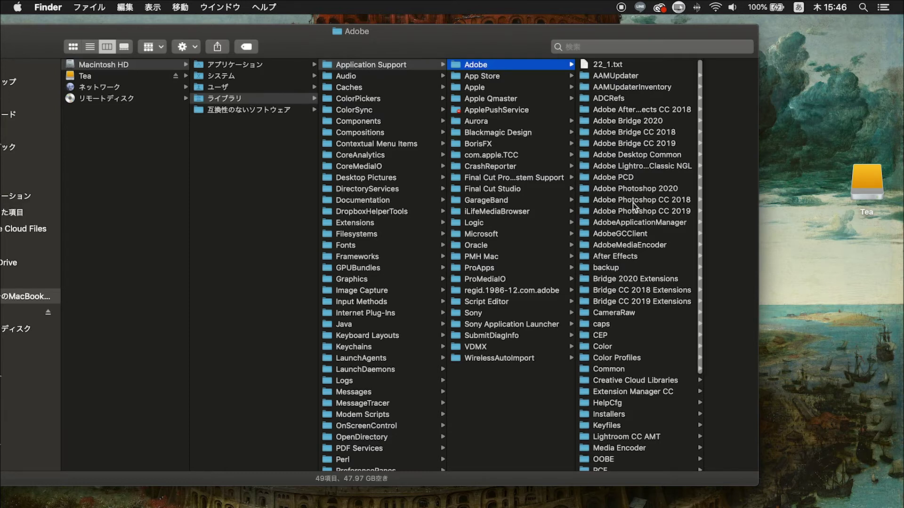
scroll(633, 203, "down", 5)
scroll(633, 203, "down", 2)
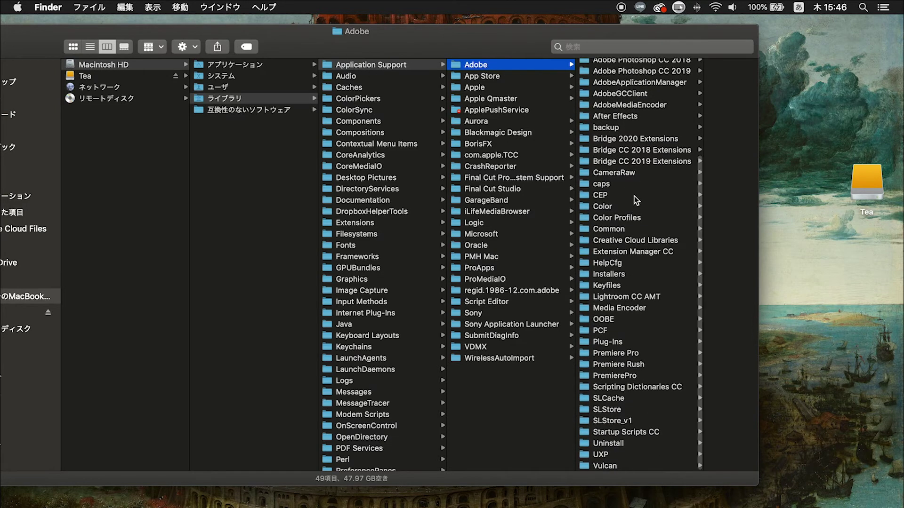
scroll(636, 189, "up", 5)
scroll(639, 181, "up", 2)
scroll(639, 182, "up", 1)
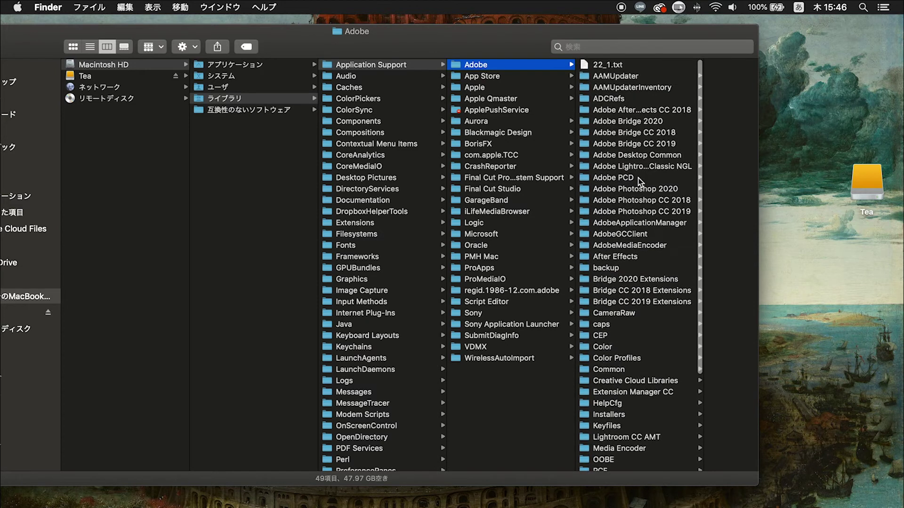
scroll(639, 182, "down", 4)
scroll(639, 181, "down", 3)
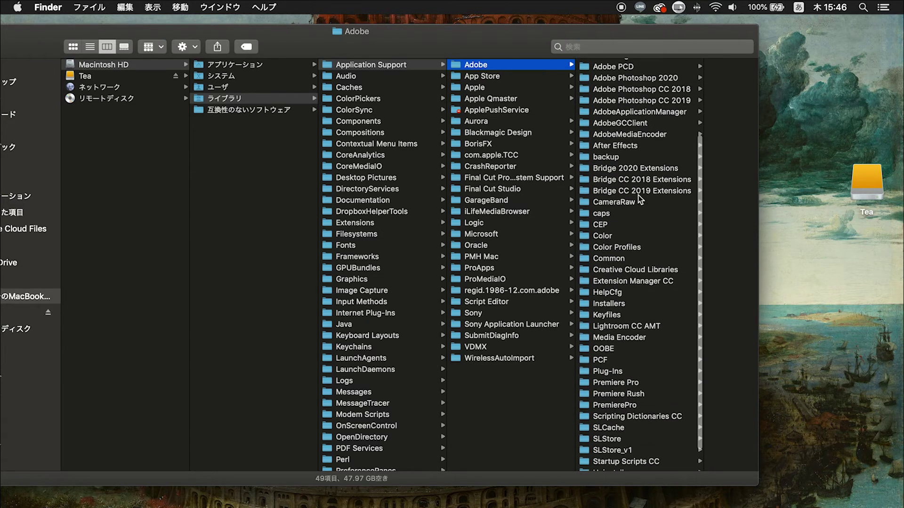
scroll(640, 217, "down", 2)
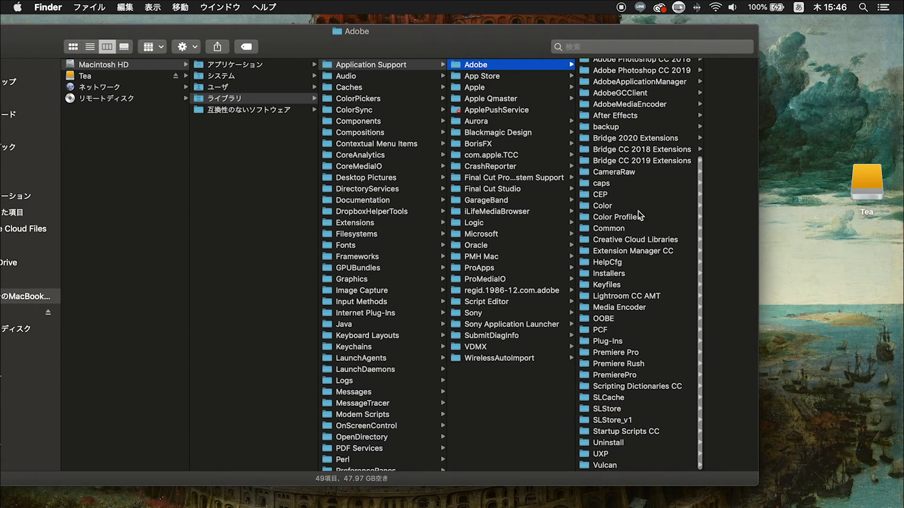
left_click(615, 230)
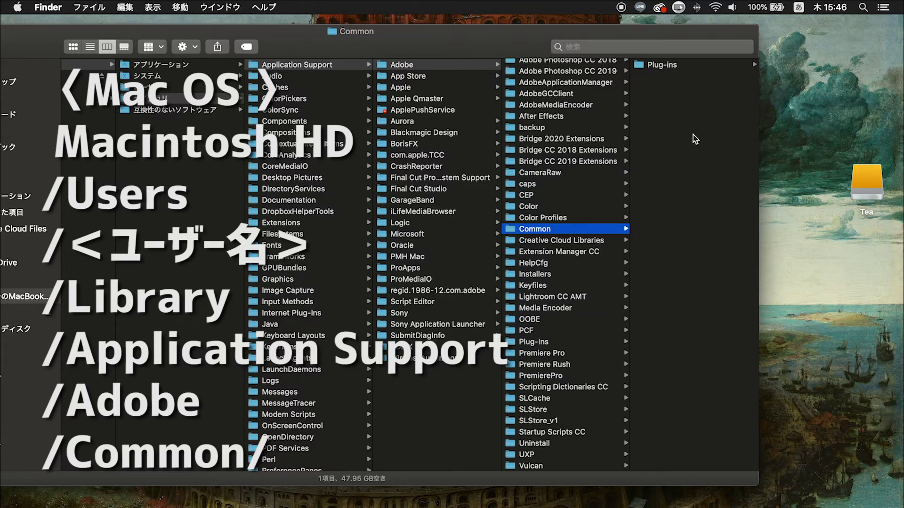
Confirm with Get Info that Common's Plug-ins folder is only 800 KB, then reselect Common.
key("Right")
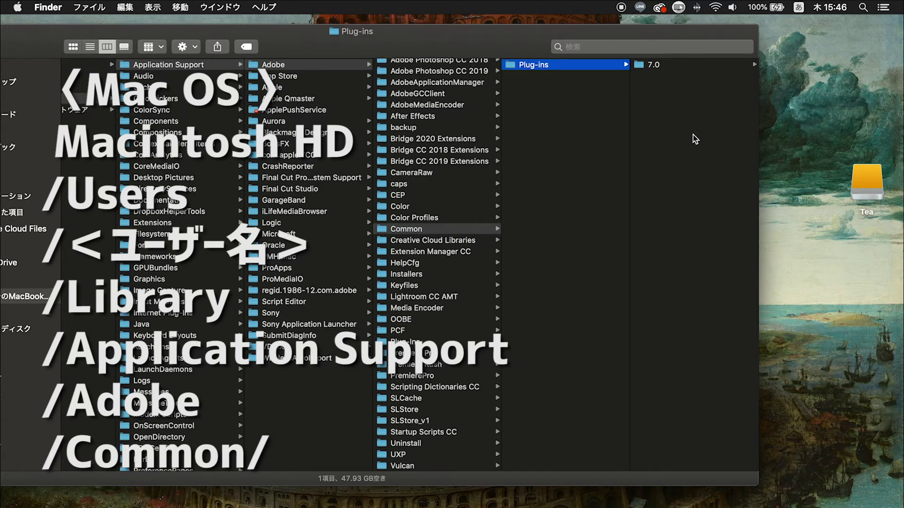
key("super+i")
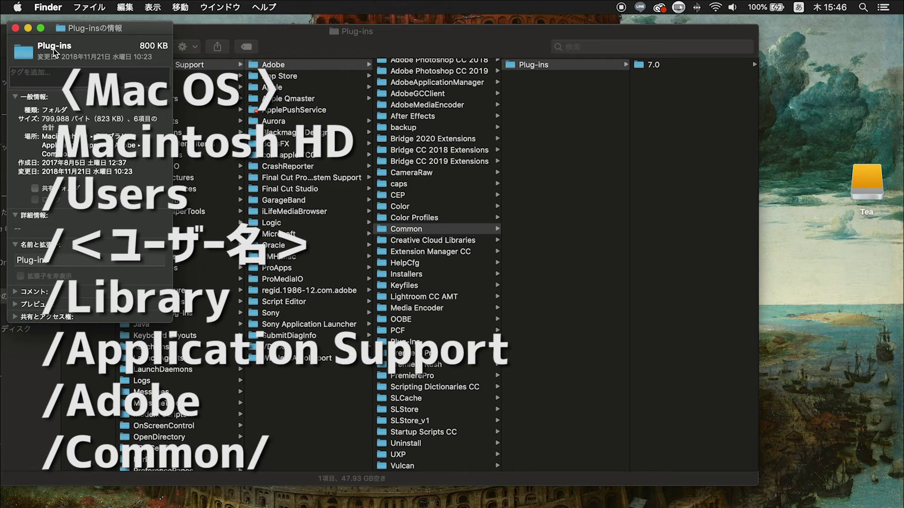
left_click(28, 28)
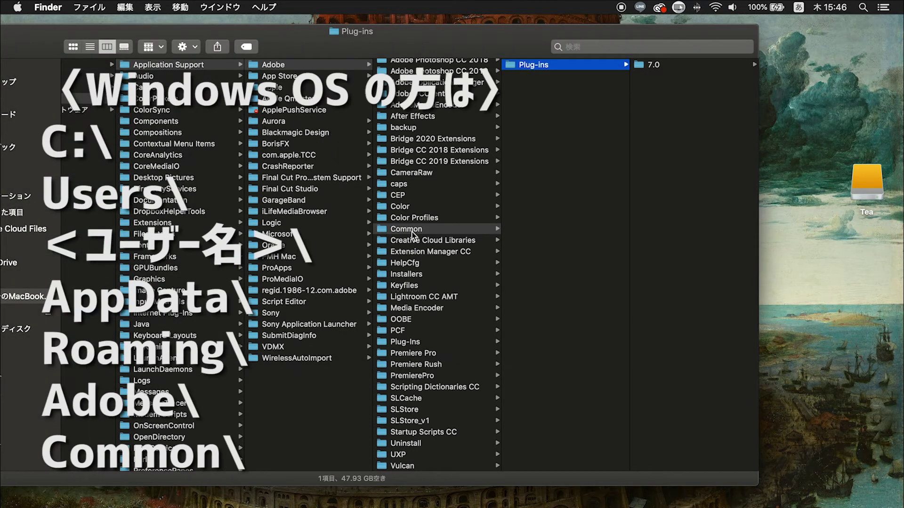
left_click(383, 232)
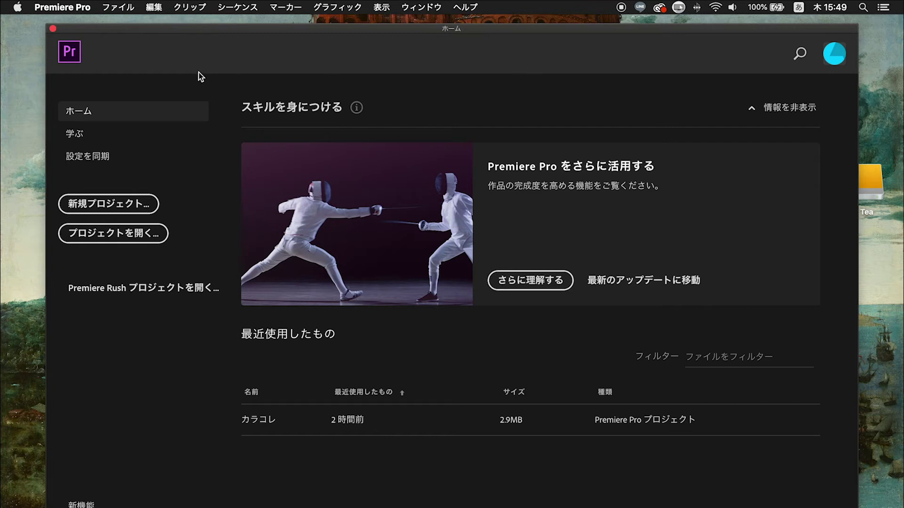
Open Premiere Pro > 環境設定 > メディアキャッシュ and nudge the Preferences window slightly.
left_click(69, 9)
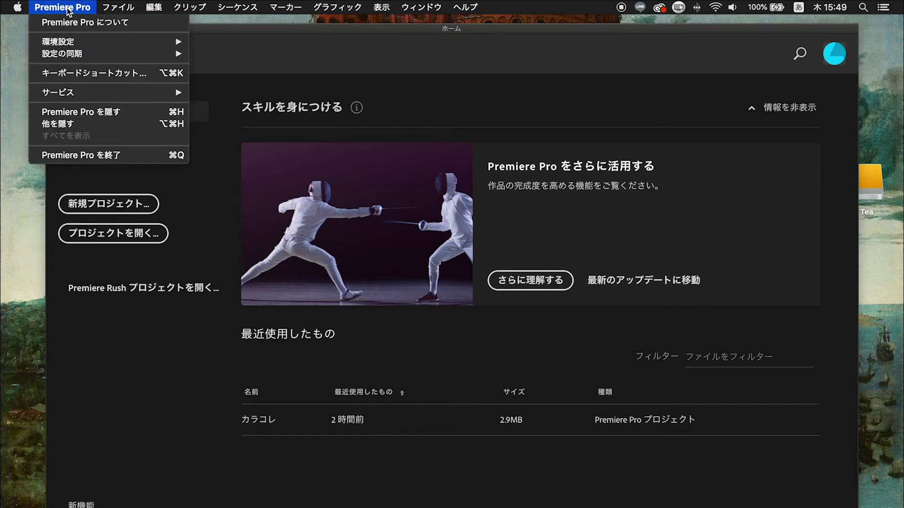
mouse_move(72, 46)
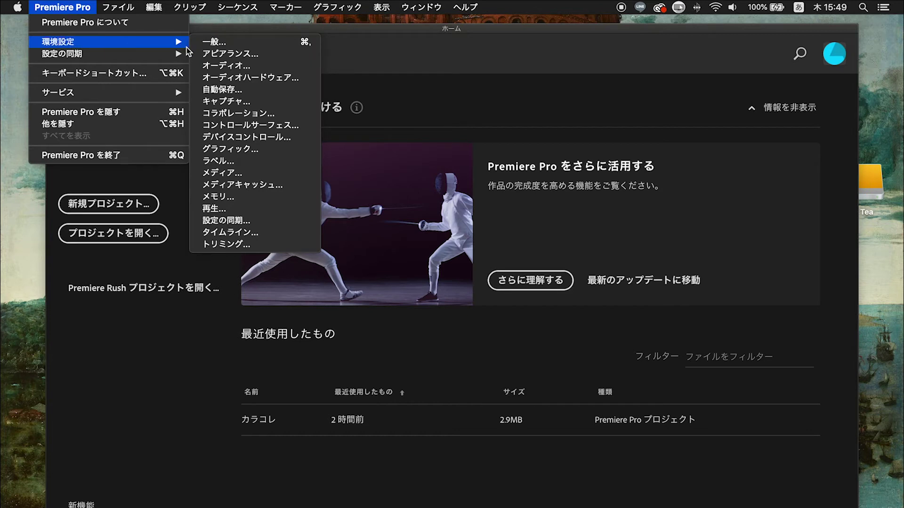
left_click(257, 185)
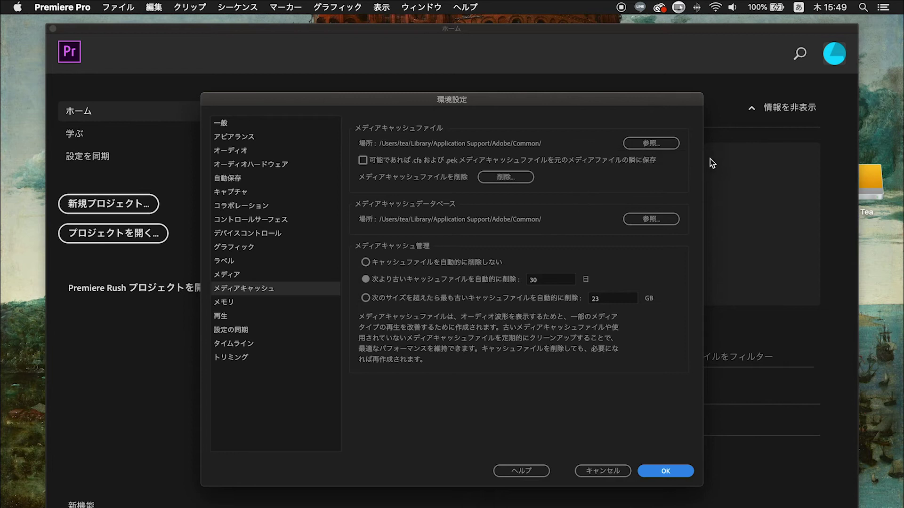
left_click_drag(657, 97, 653, 101)
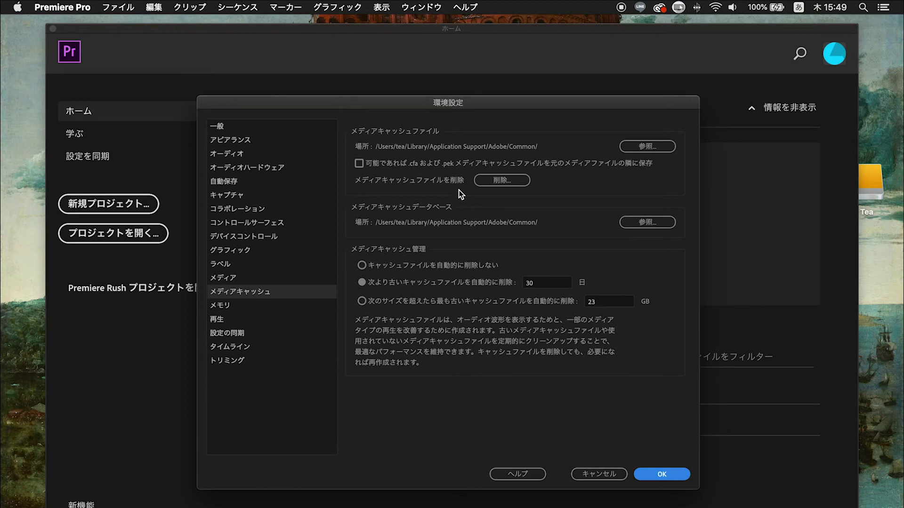
Delete all media cache files from the system via 削除… and let the database cleanup run.
left_click(508, 181)
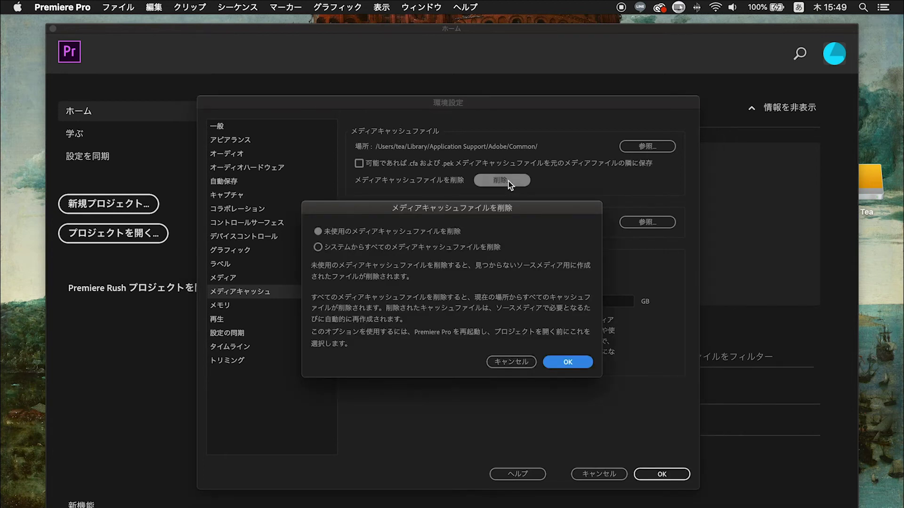
left_click(453, 247)
left_click(444, 235)
left_click(422, 248)
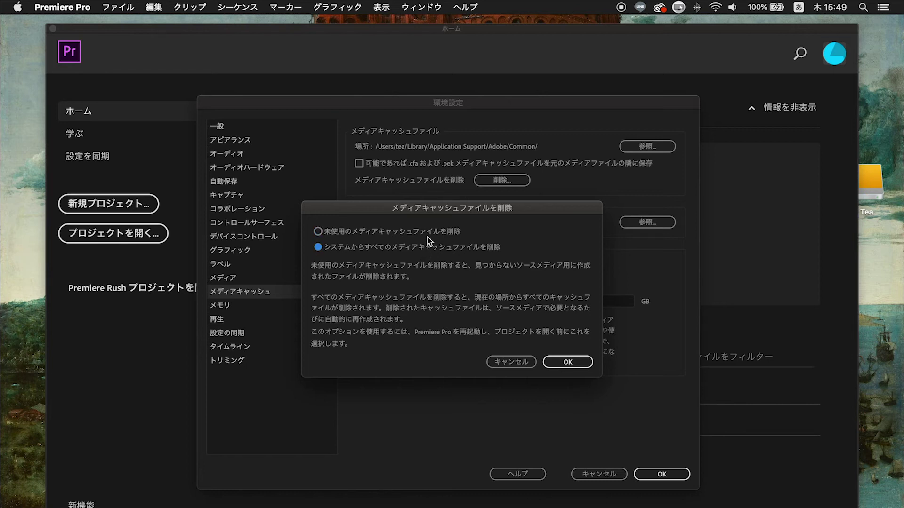
left_click(388, 234)
left_click(388, 248)
left_click(567, 362)
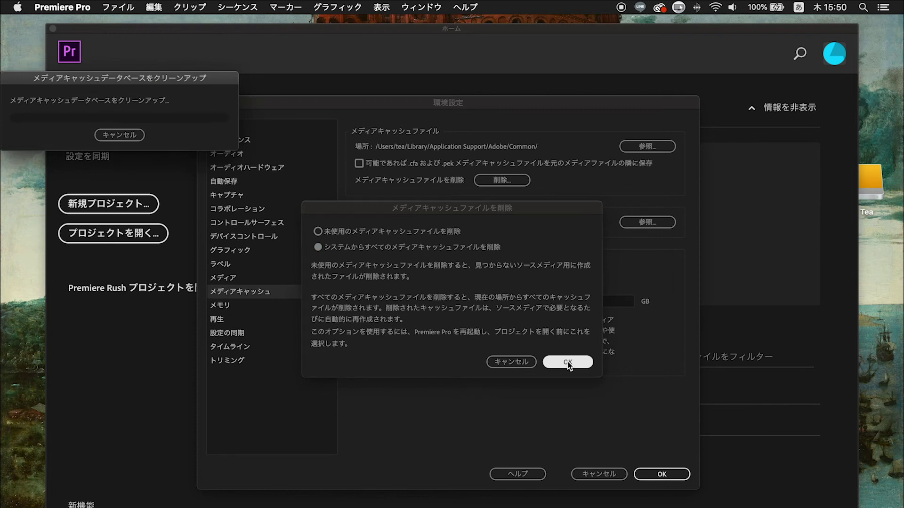
left_click_drag(179, 84, 303, 142)
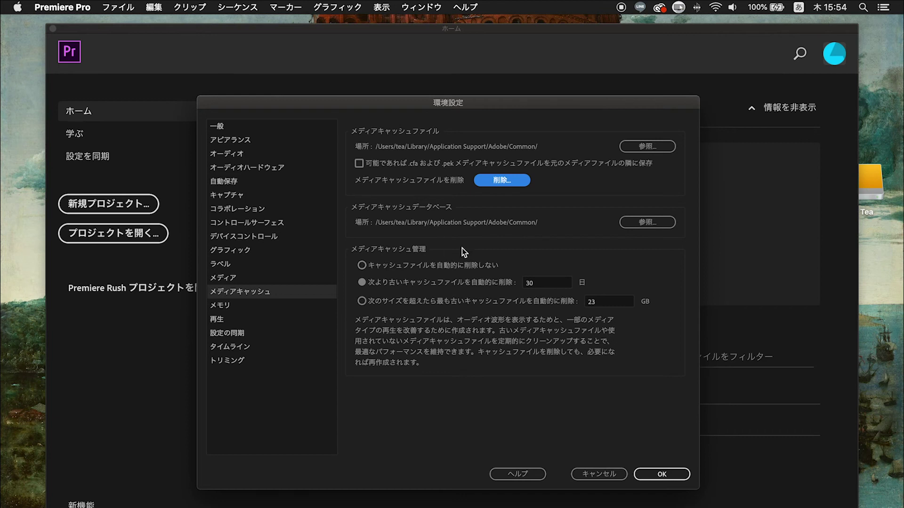
left_click(425, 267)
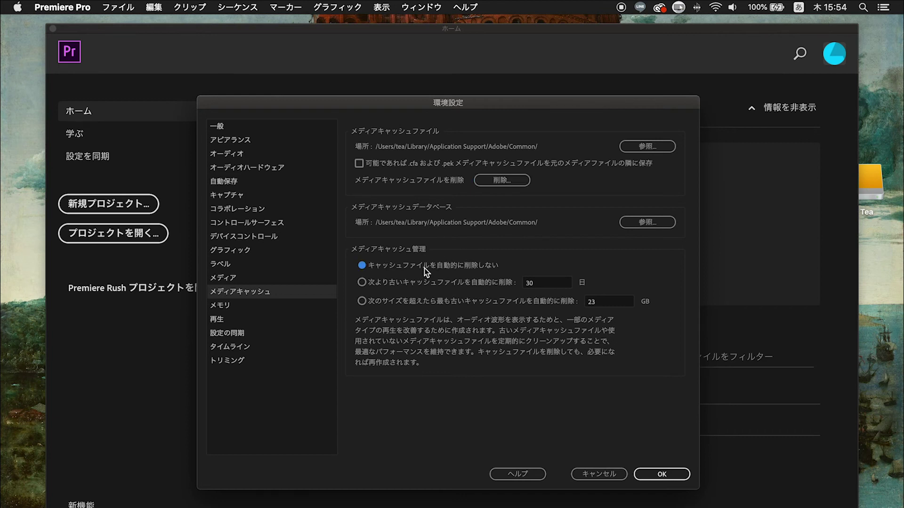
left_click(413, 285)
left_click(564, 326)
Apply and close the Media Cache preferences with OK.
left_click(672, 475)
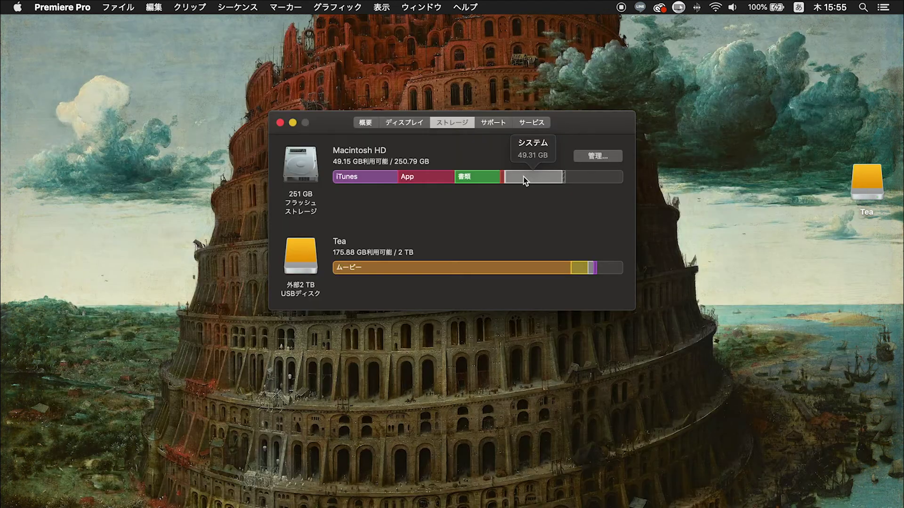